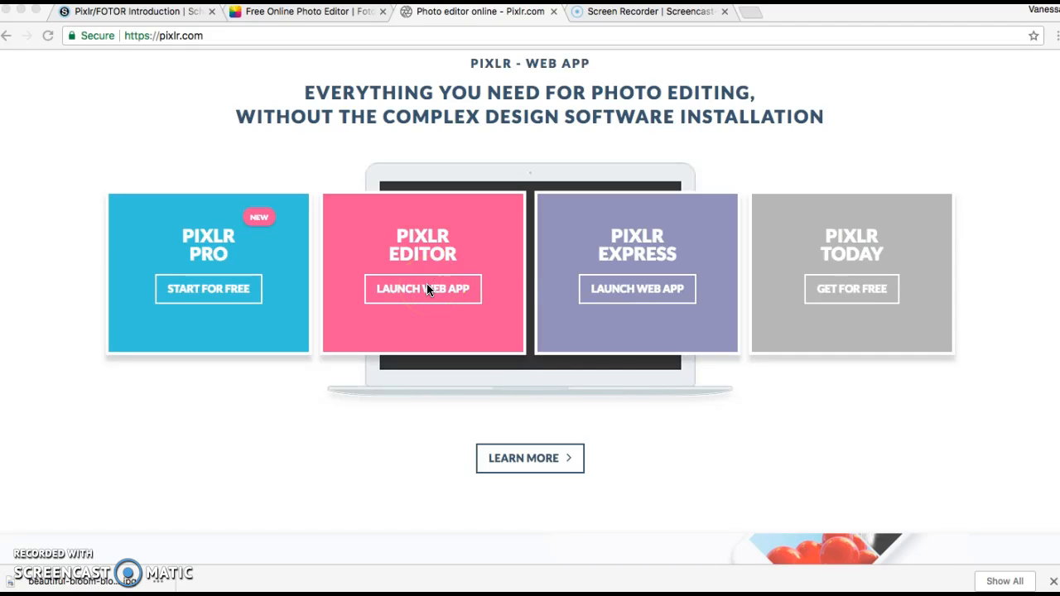
Launch the Pixlr Editor web app from the pixlr.com page.
click(426, 286)
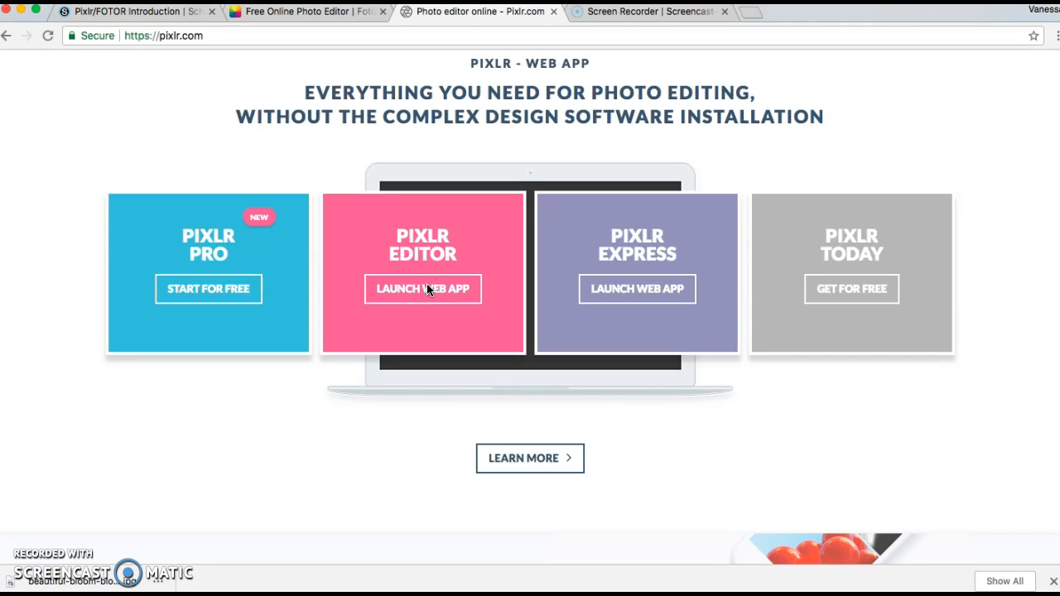
click(426, 285)
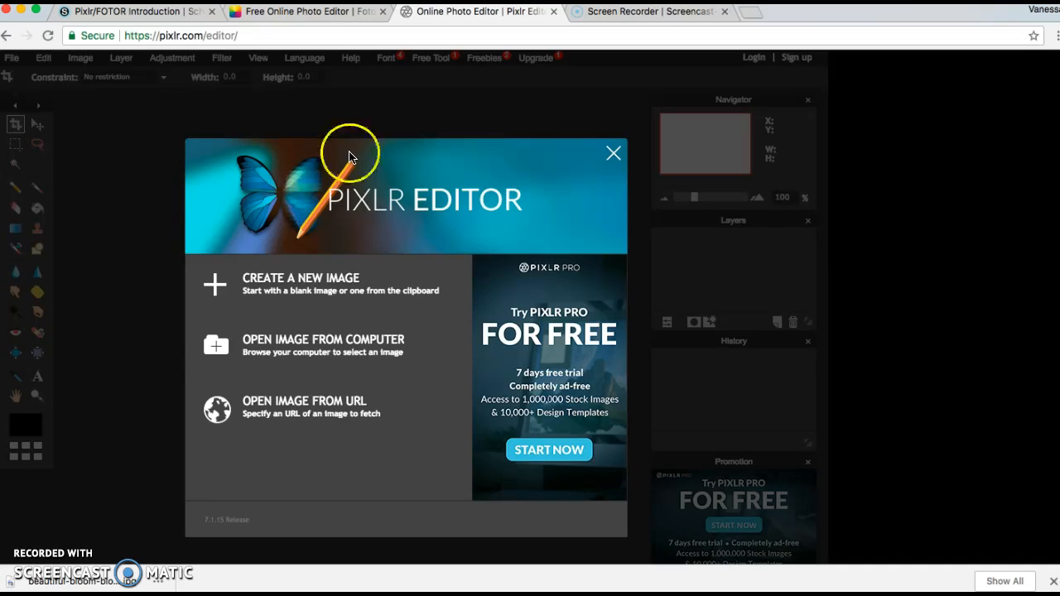
Open beautiful-bloom-blooming-132474.jpg from the Downloads folder as a new image.
click(303, 350)
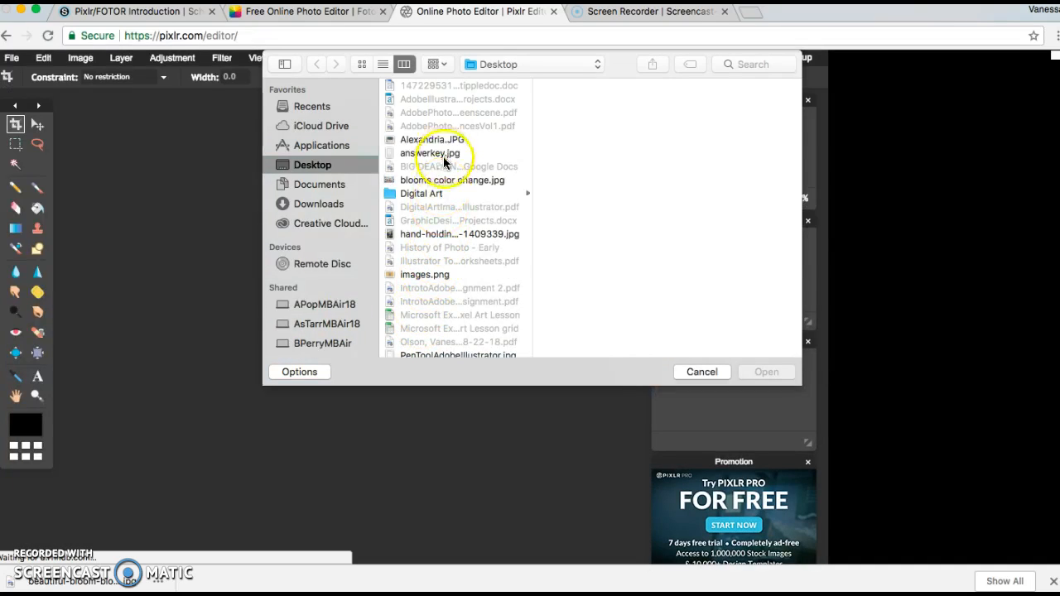
click(487, 63)
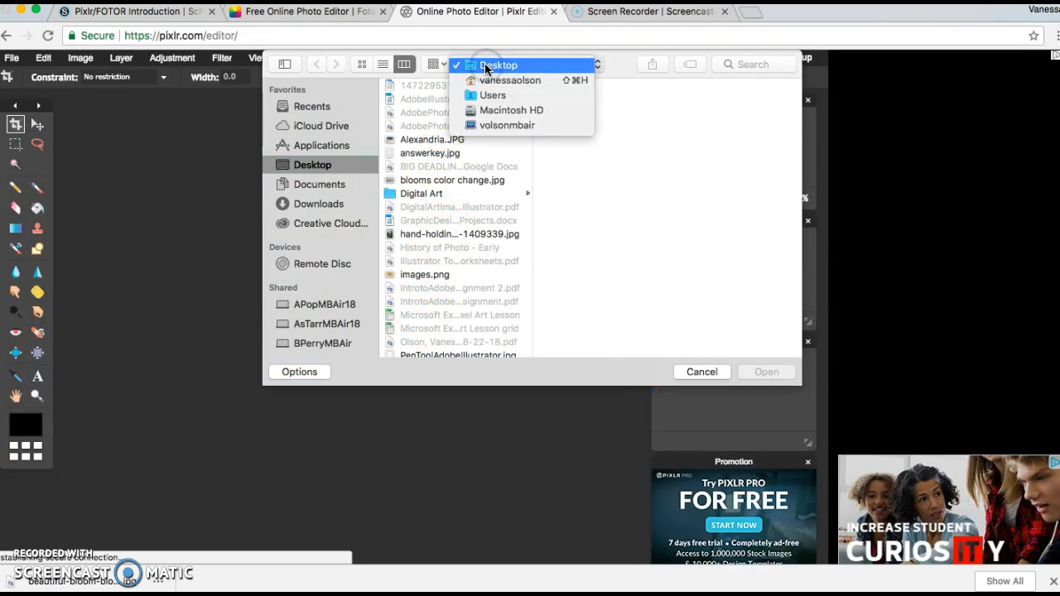
click(303, 207)
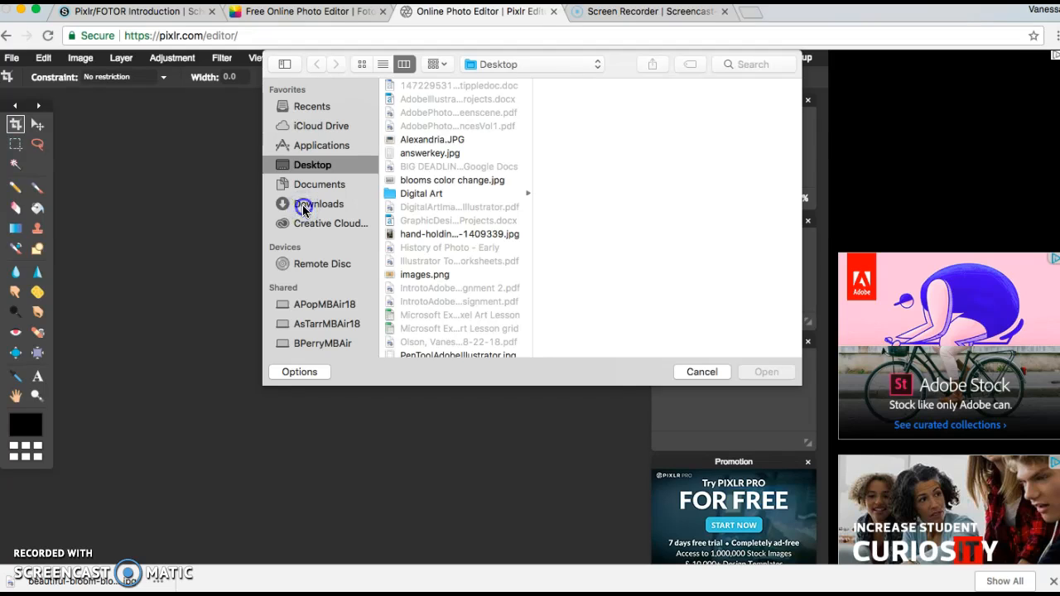
click(303, 209)
scroll(410, 228, down, 5)
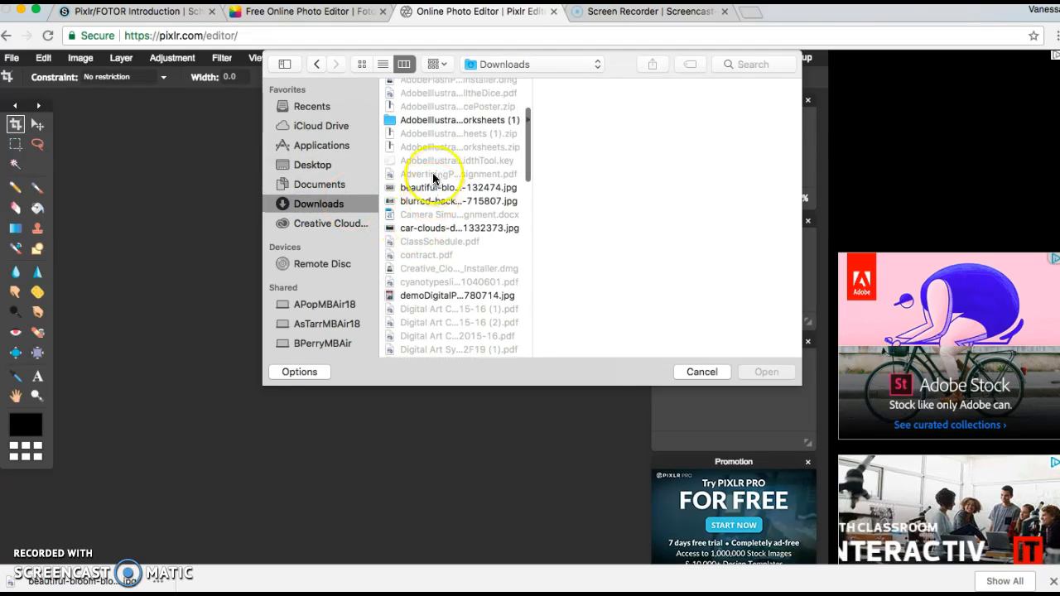
click(427, 187)
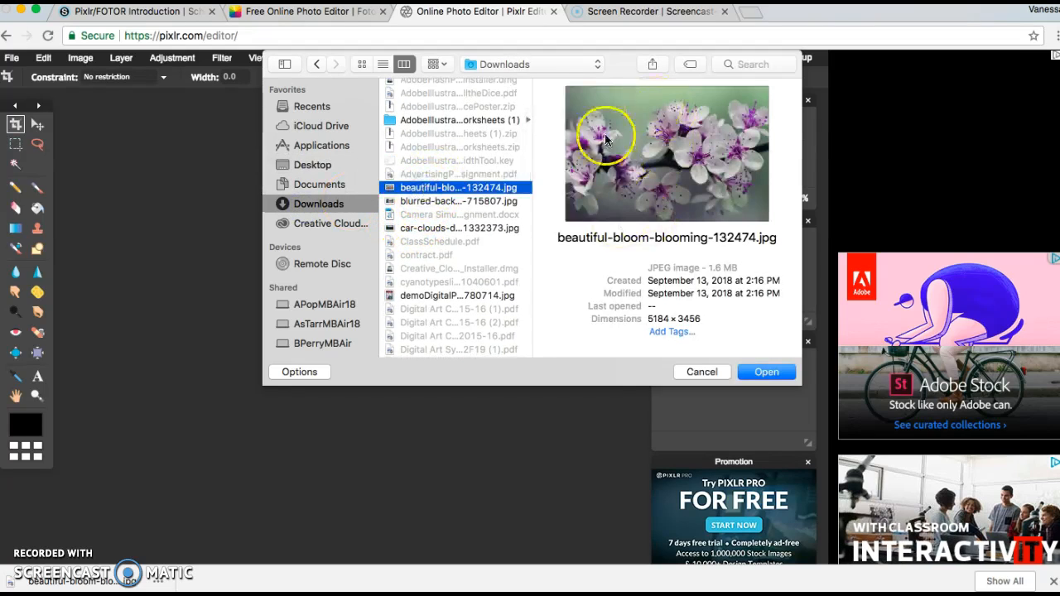
click(767, 374)
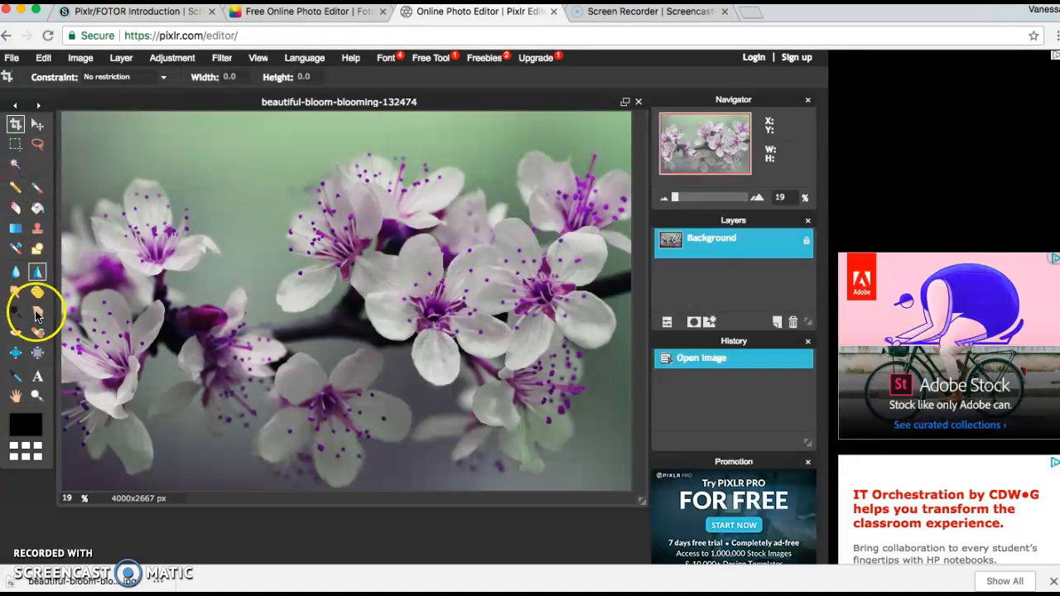
click(80, 58)
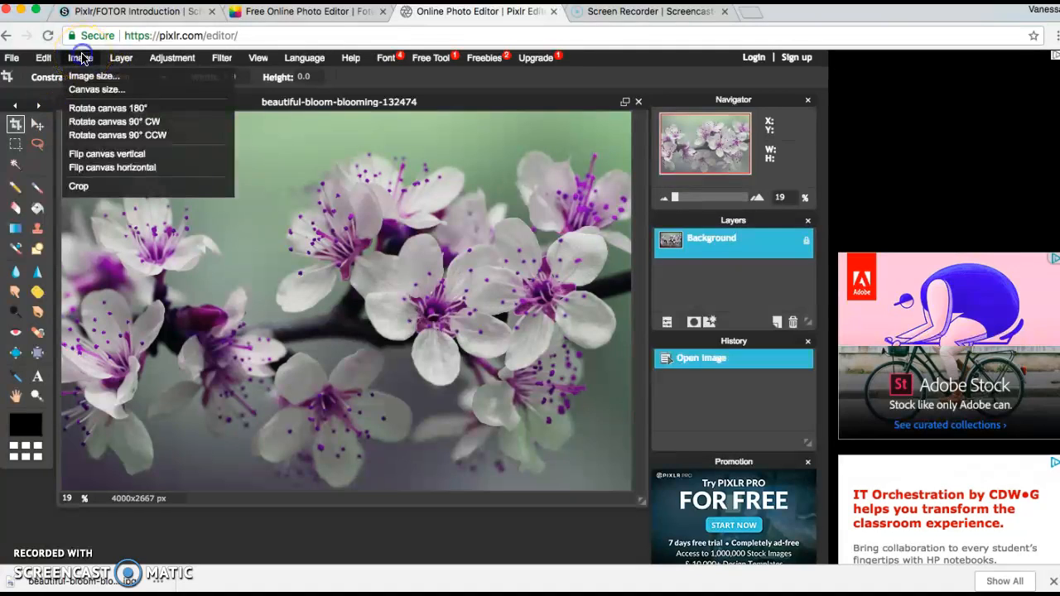
click(163, 58)
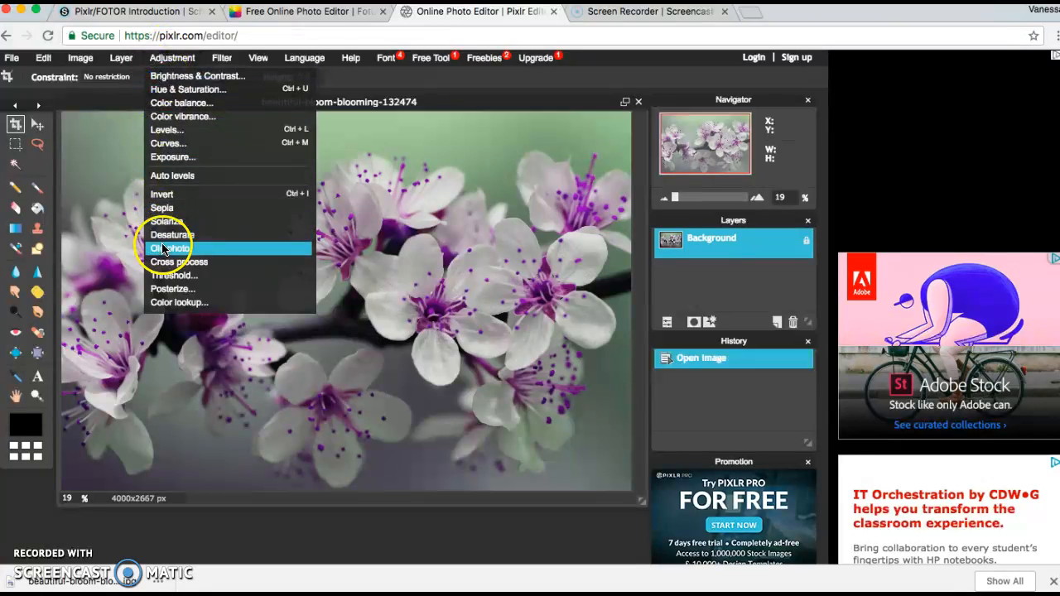
click(171, 90)
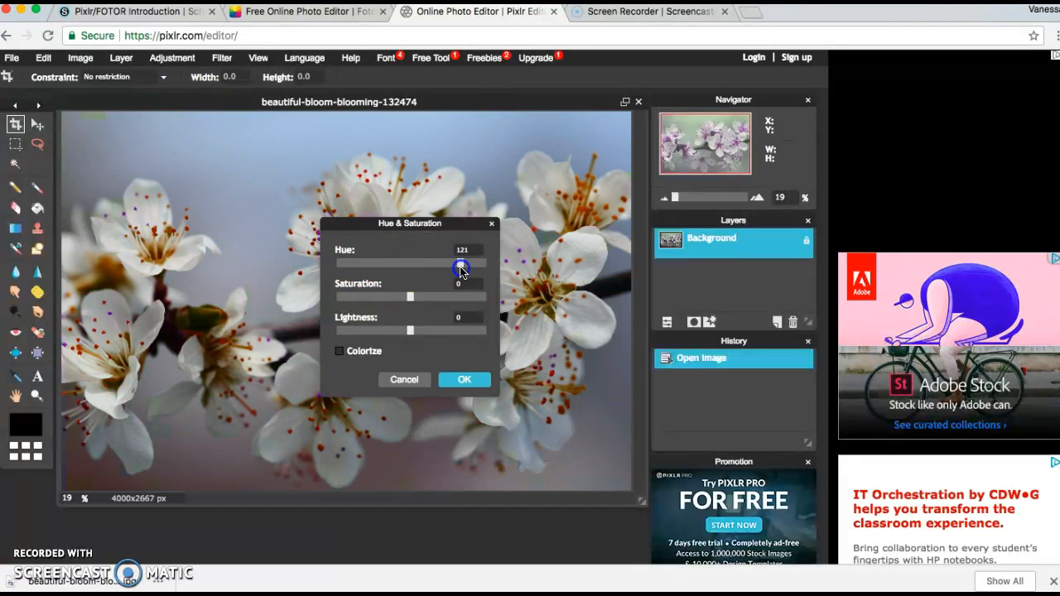
drag(354, 267, 414, 276)
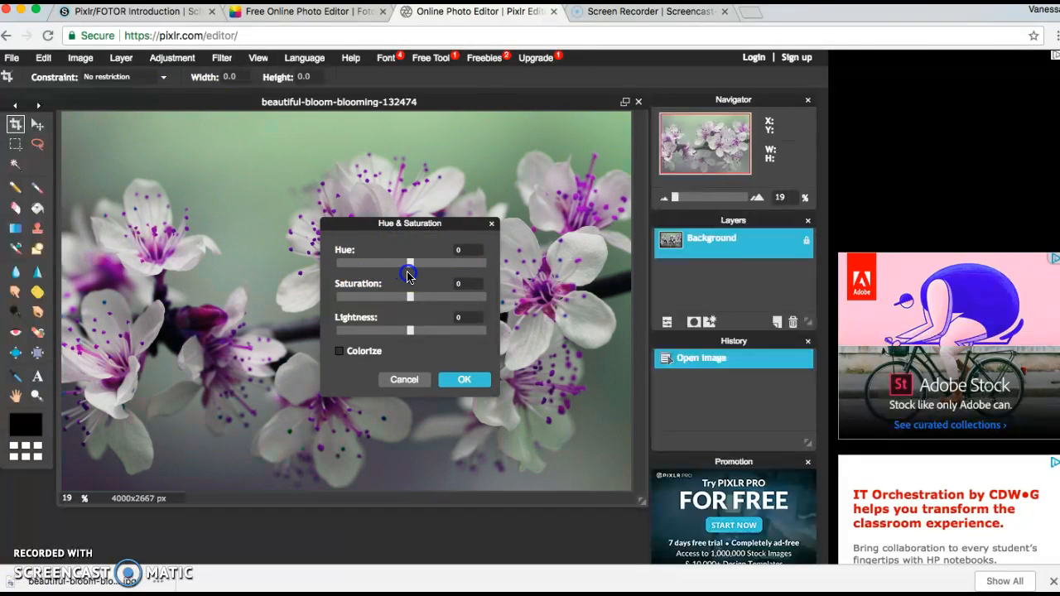
drag(307, 303, 408, 305)
click(394, 379)
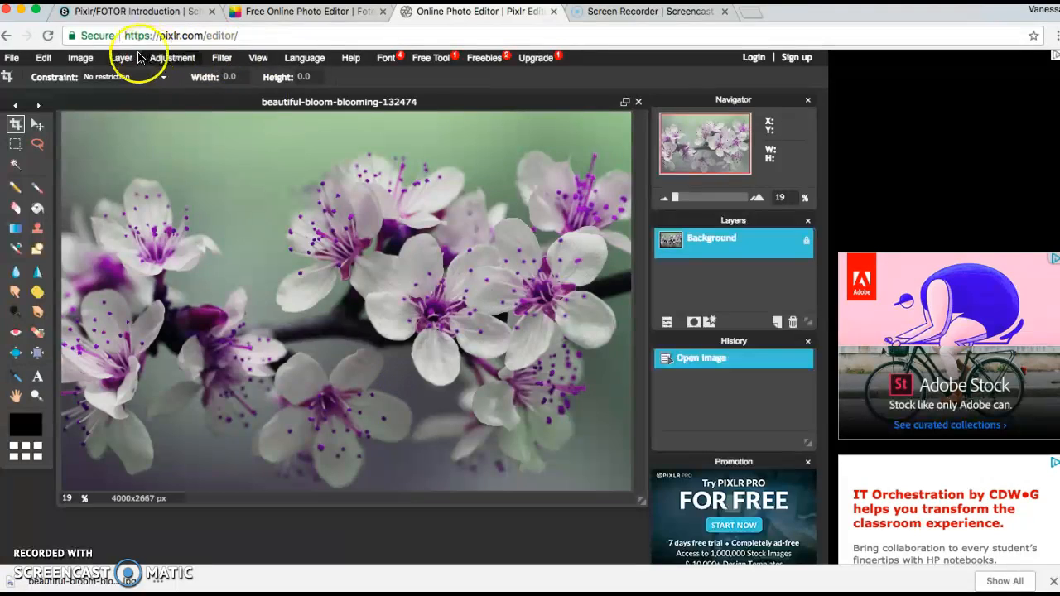
click(170, 58)
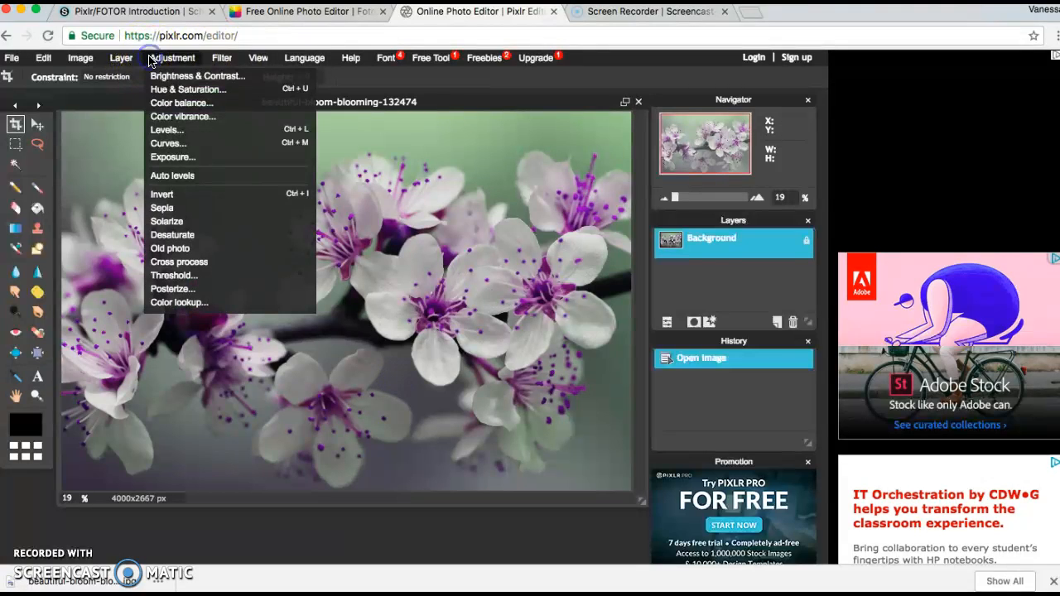
click(162, 194)
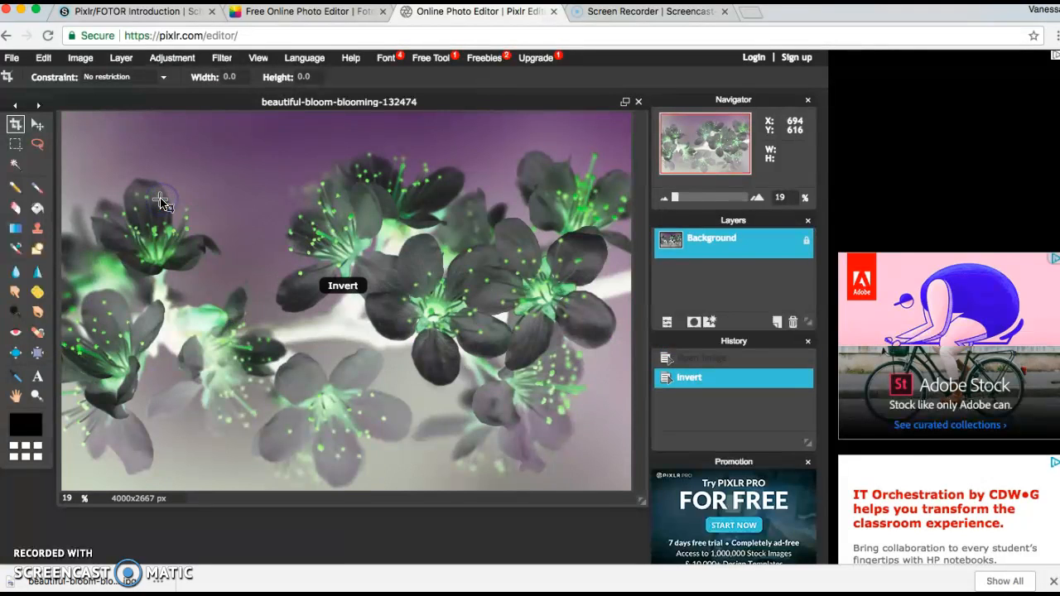
click(176, 58)
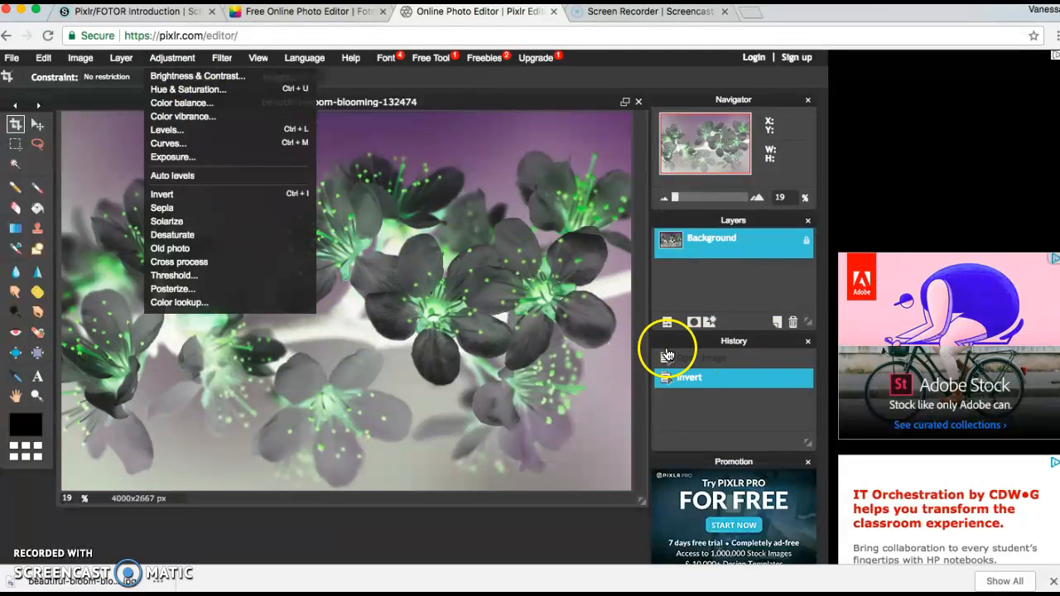
click(517, 277)
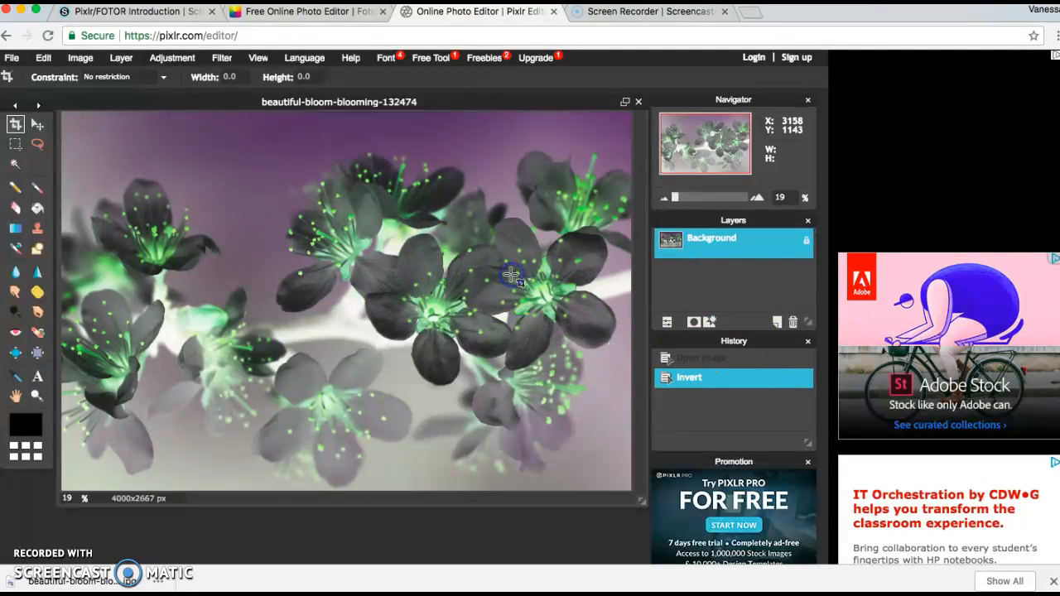
click(701, 358)
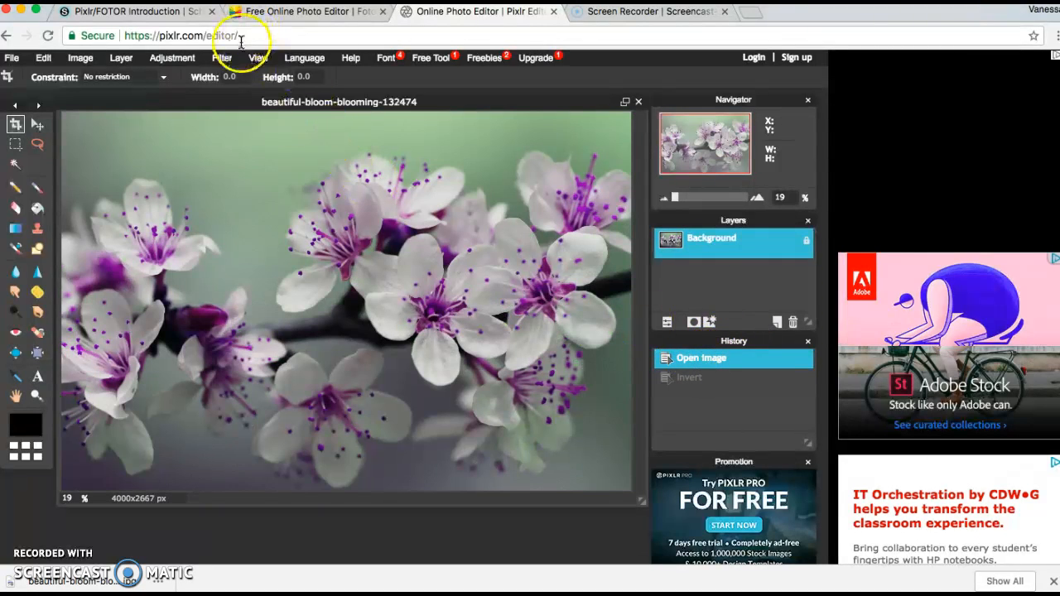
Try the Mimic HDR filter, then revert to the Open Image state in History.
click(222, 58)
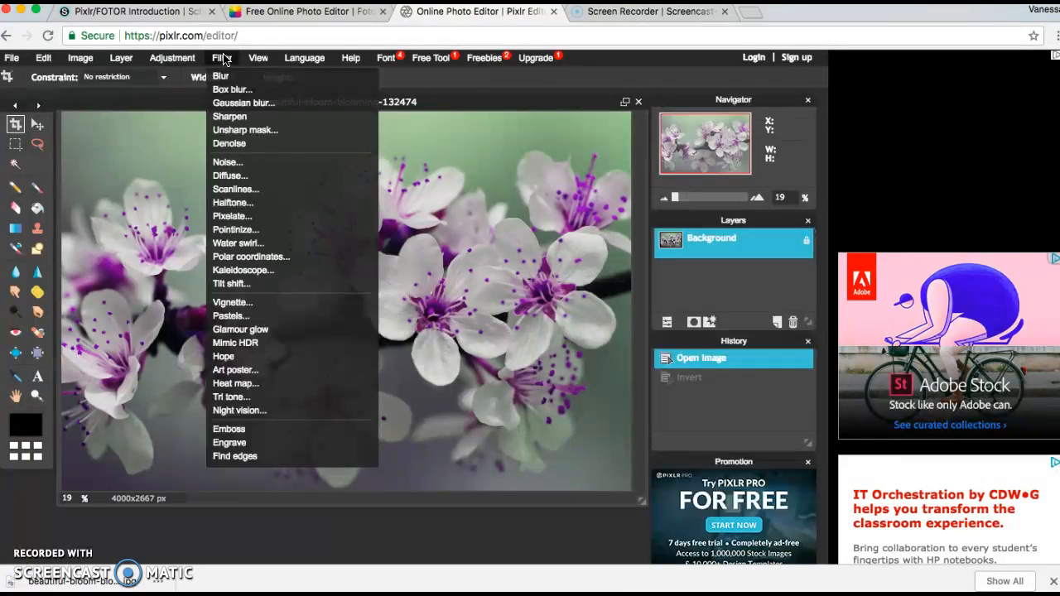
click(222, 76)
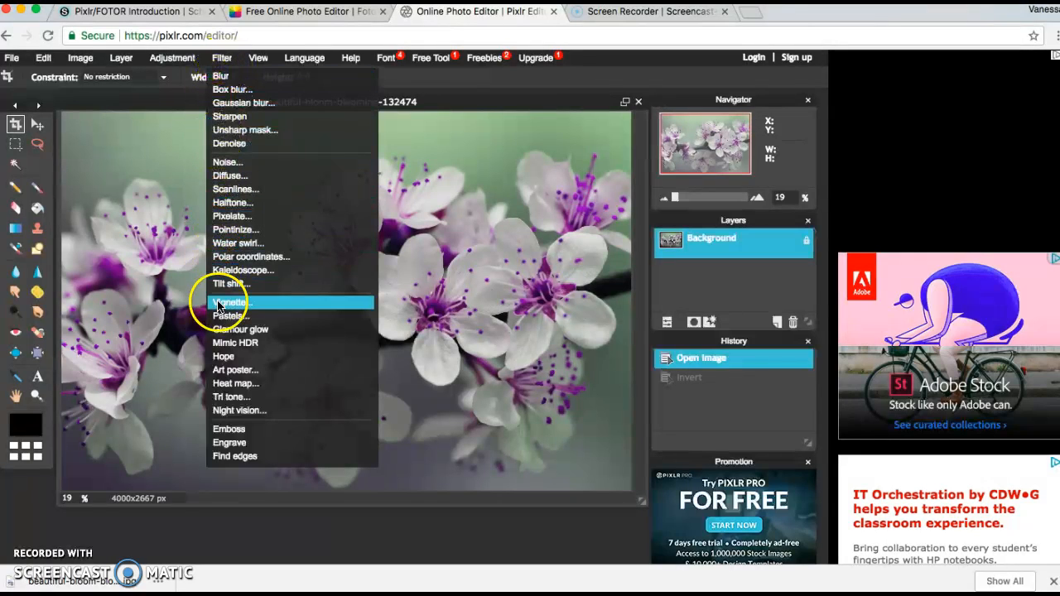
click(232, 343)
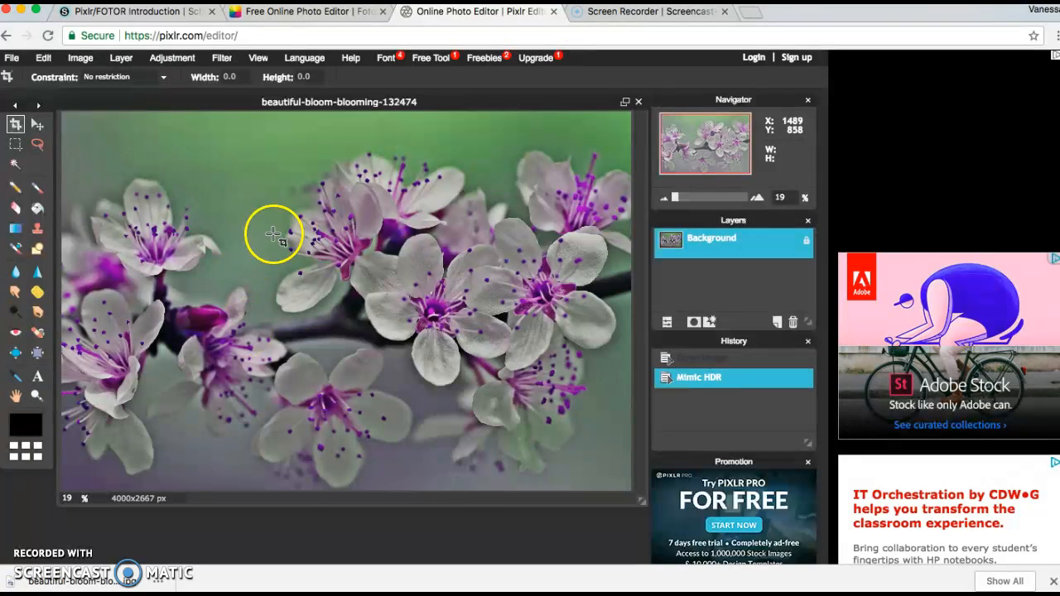
click(702, 361)
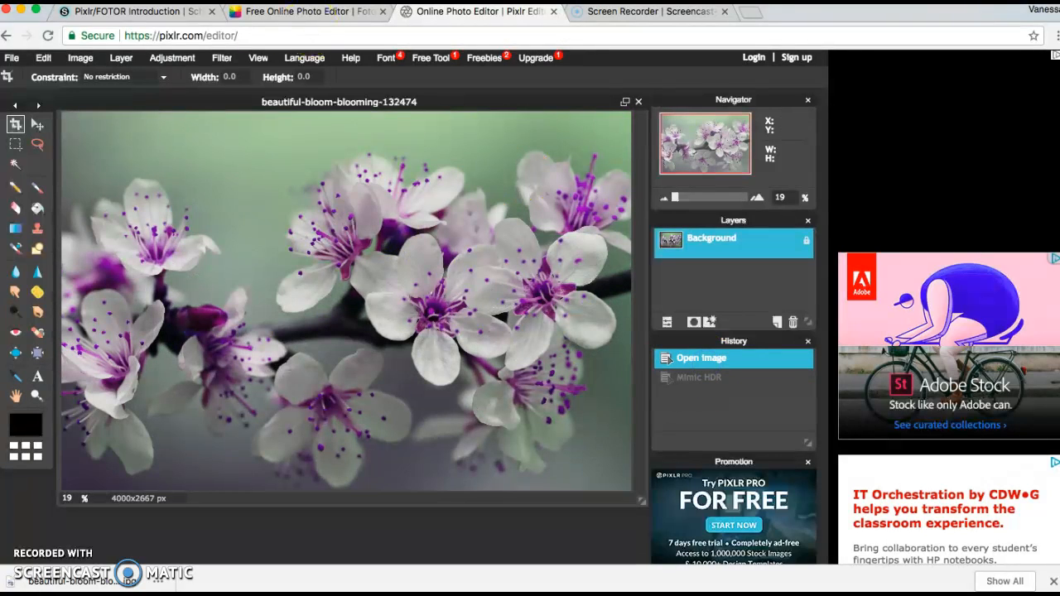
click(221, 58)
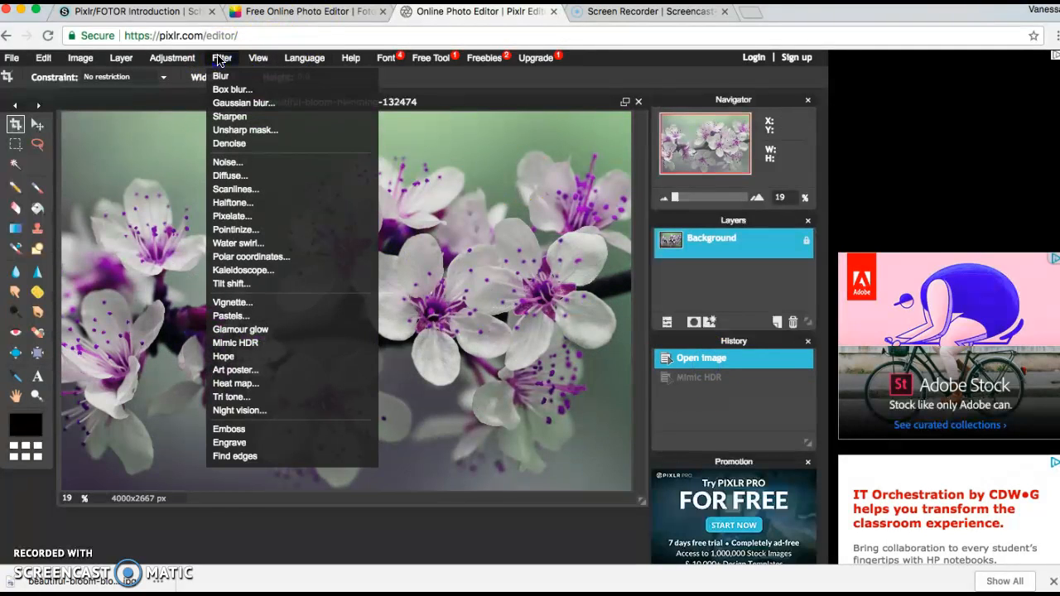
click(230, 269)
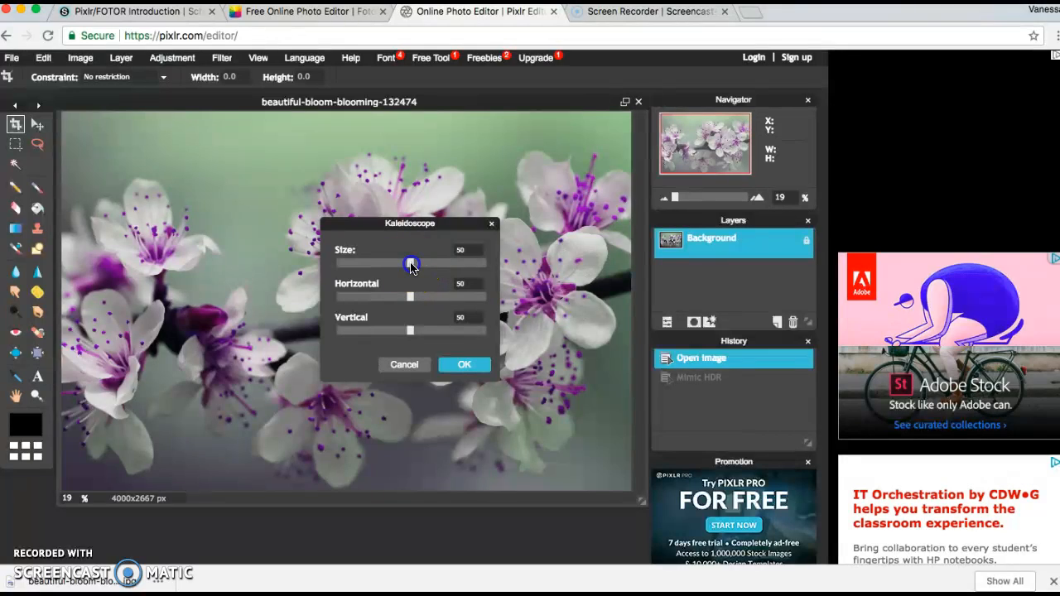
drag(412, 263, 431, 266)
click(463, 365)
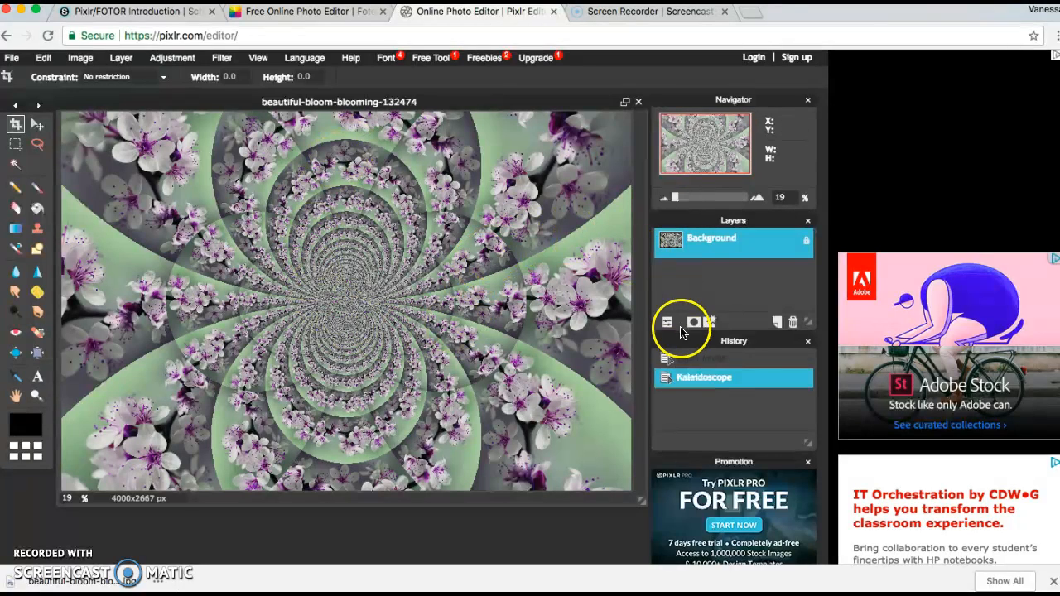
click(701, 359)
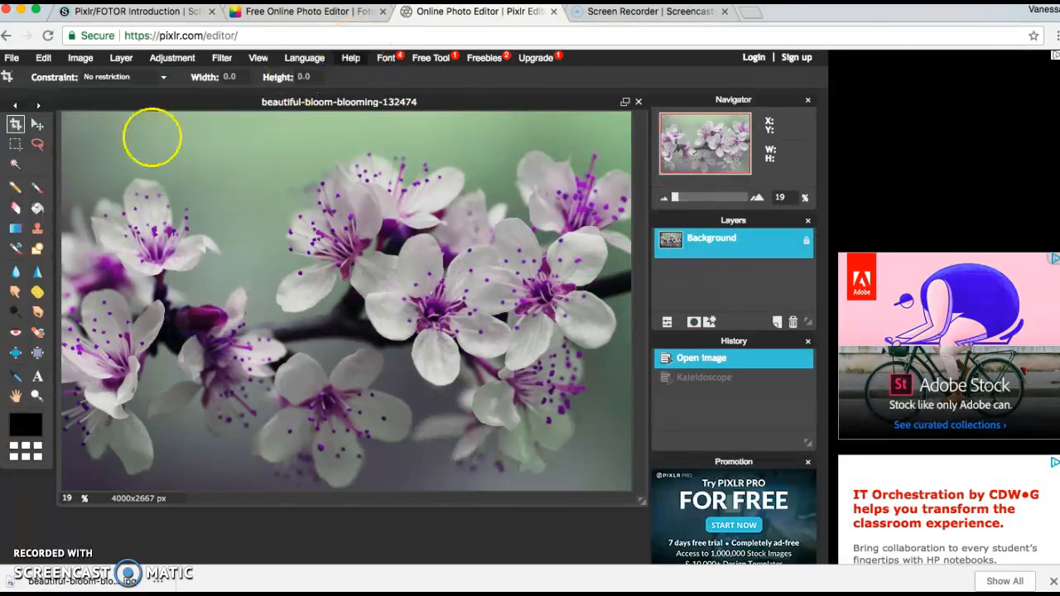
Desaturate the photo and apply Brightness -15, Contrast 33, checking against the colour original.
click(175, 58)
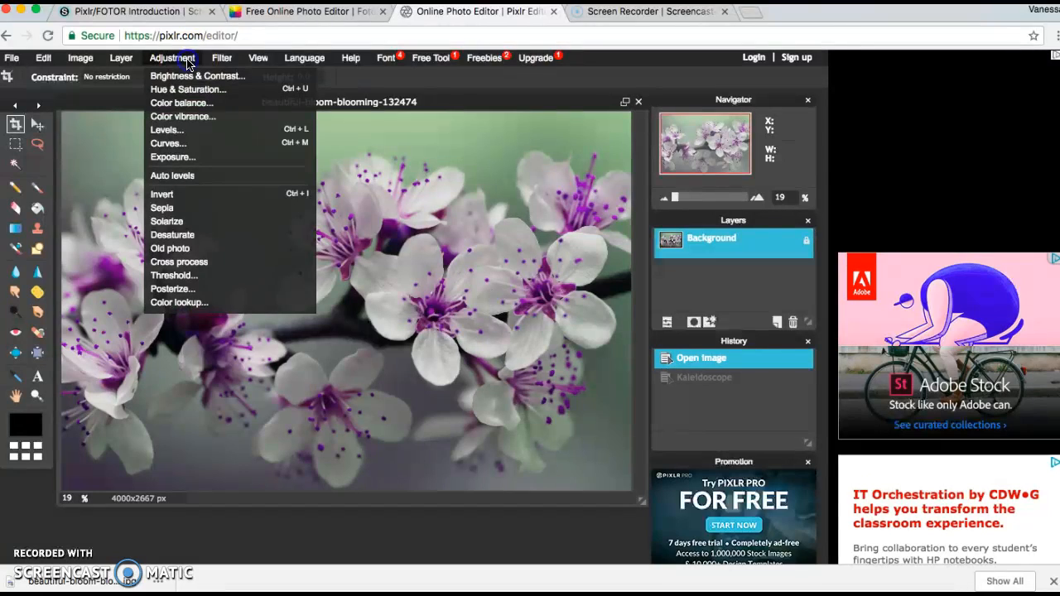
click(176, 235)
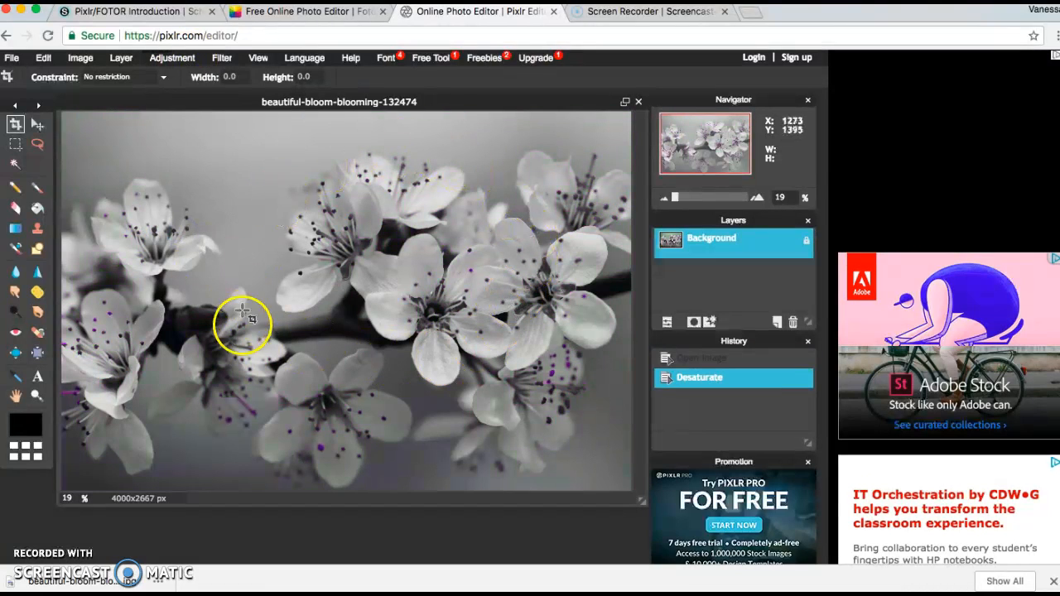
click(170, 58)
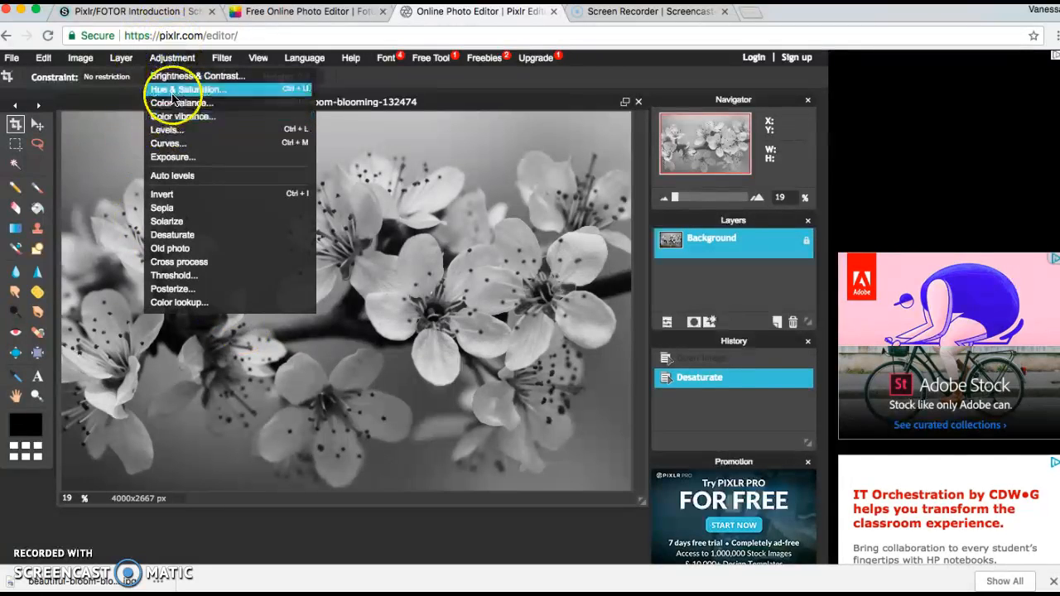
click(172, 77)
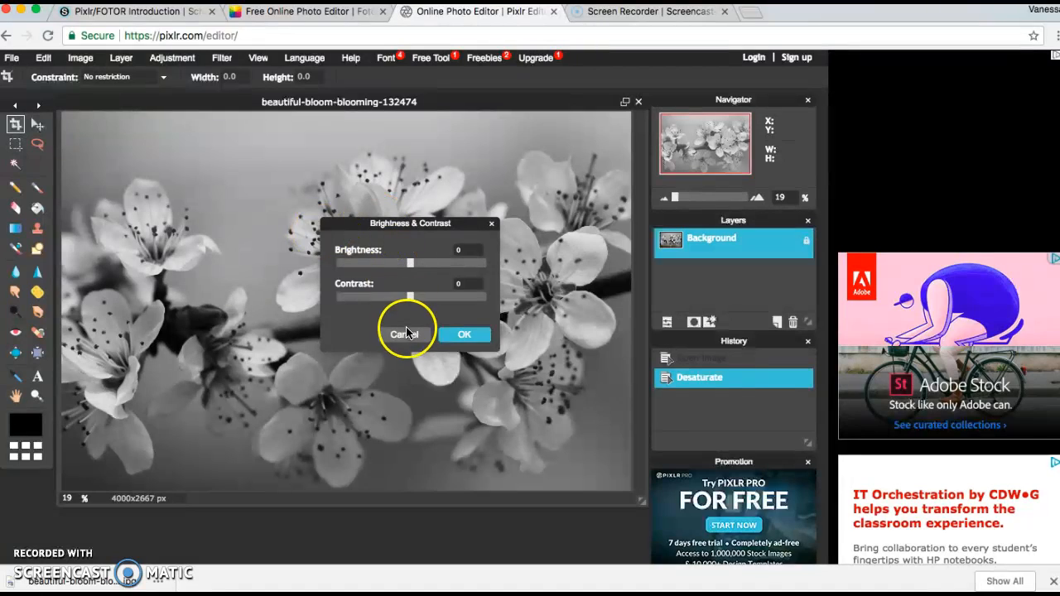
drag(410, 298, 435, 302)
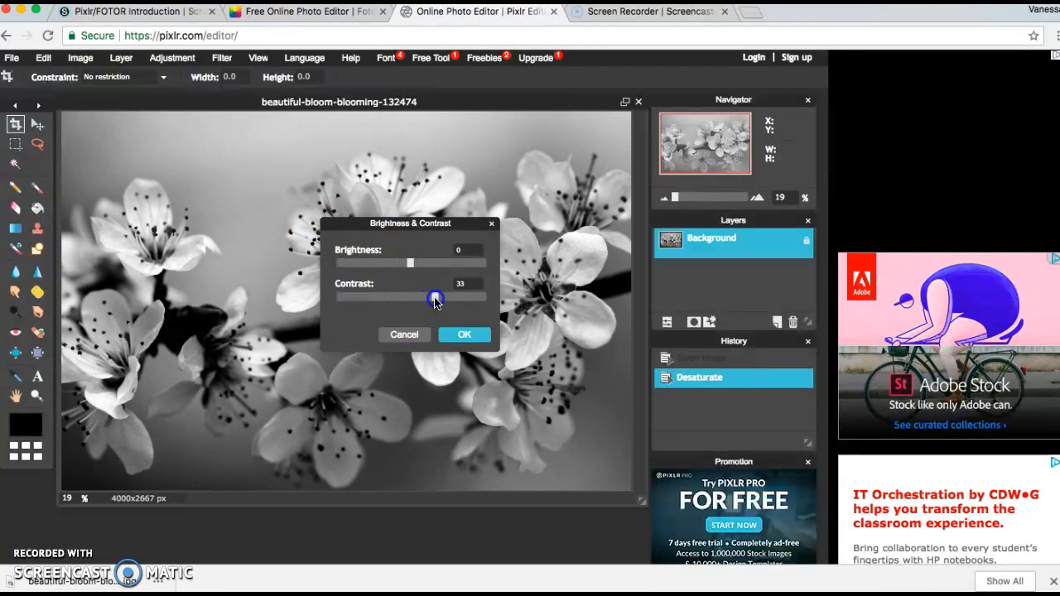
mouse_move(396, 272)
mouse_down()
mouse_move(409, 265)
mouse_move(397, 267)
mouse_up()
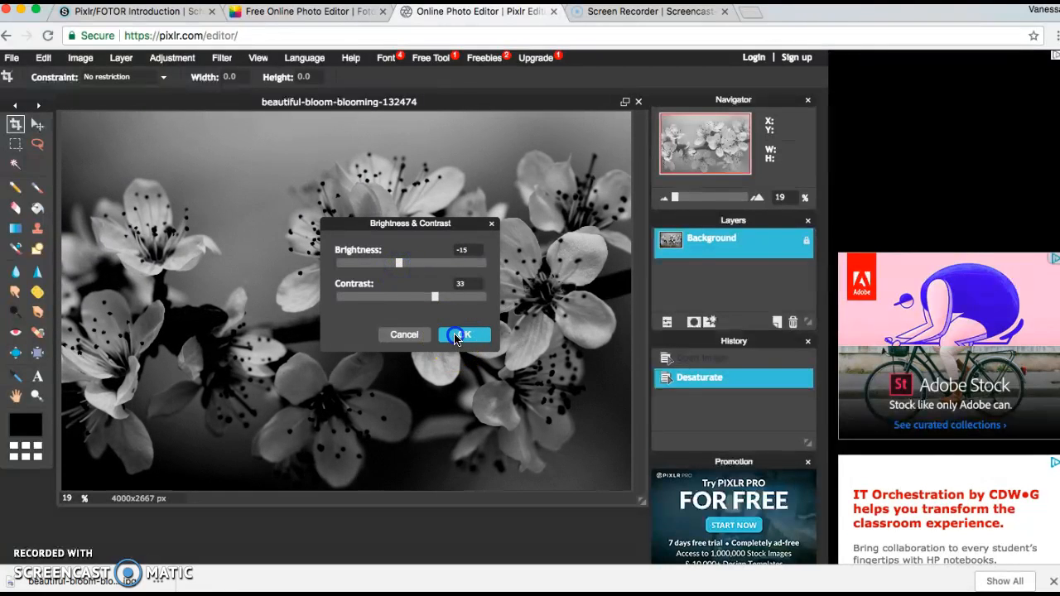
click(464, 333)
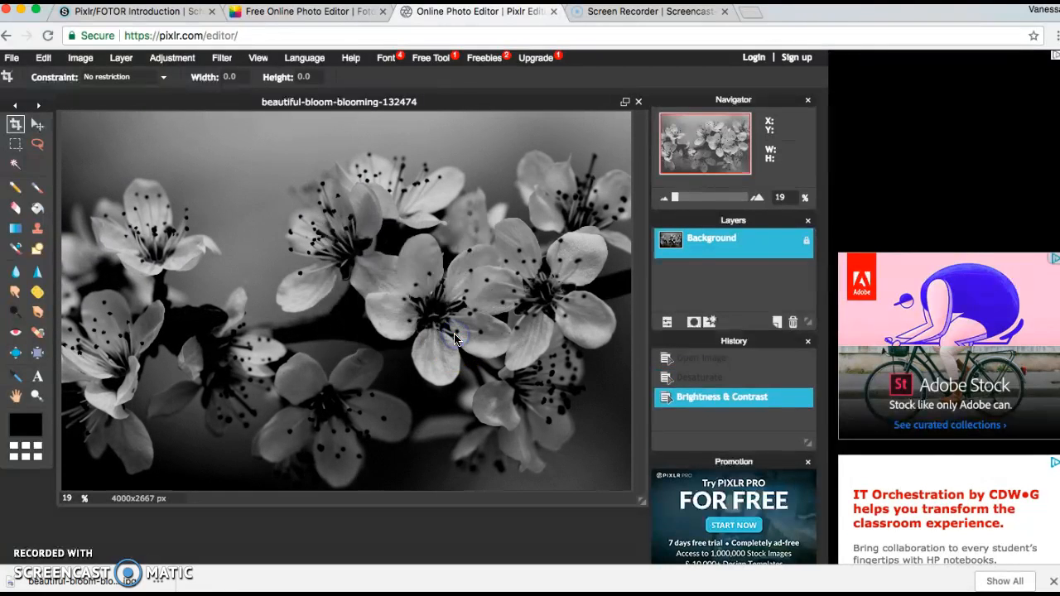
click(715, 361)
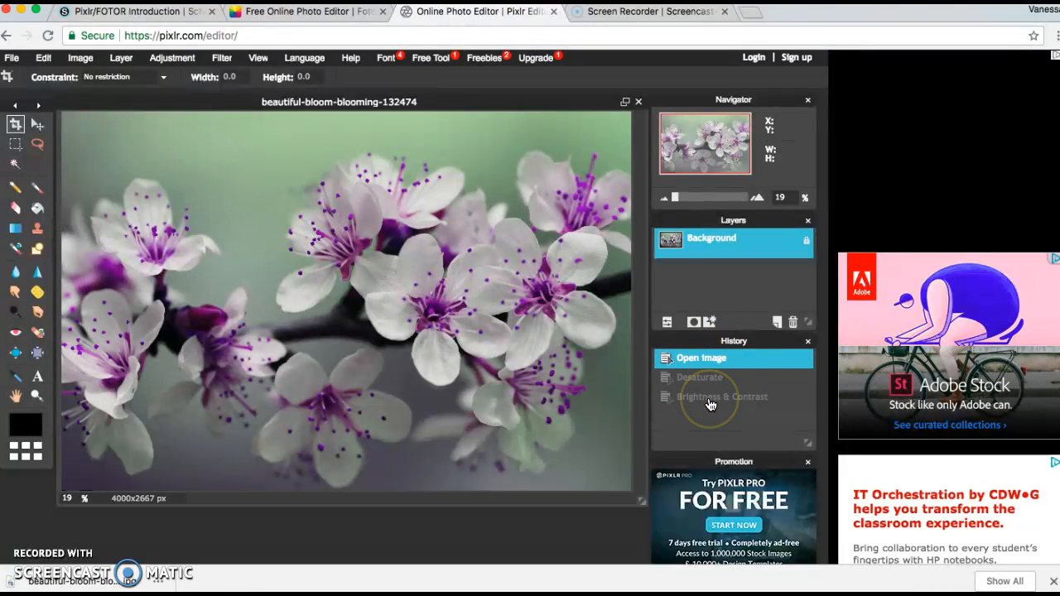
click(710, 399)
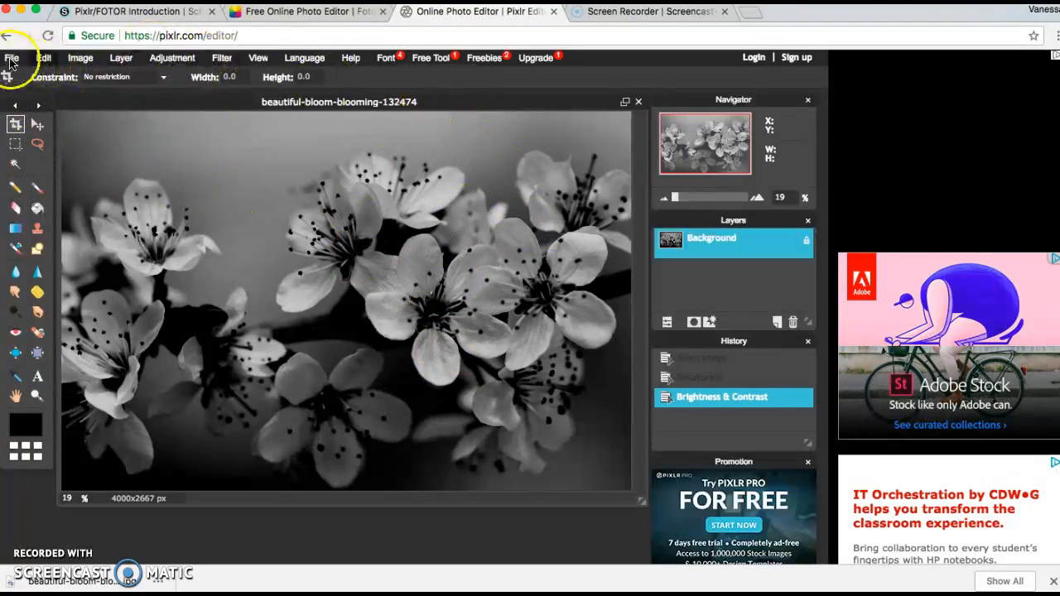
Save the image as a JPEG named 'blooms black and white'.
click(12, 59)
click(18, 121)
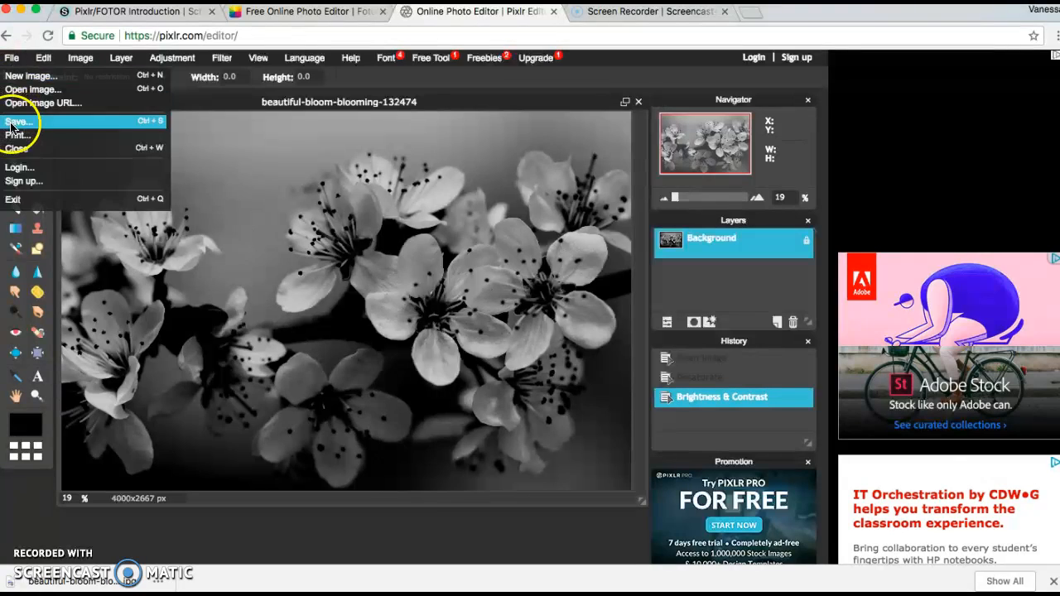
click(289, 163)
click(489, 222)
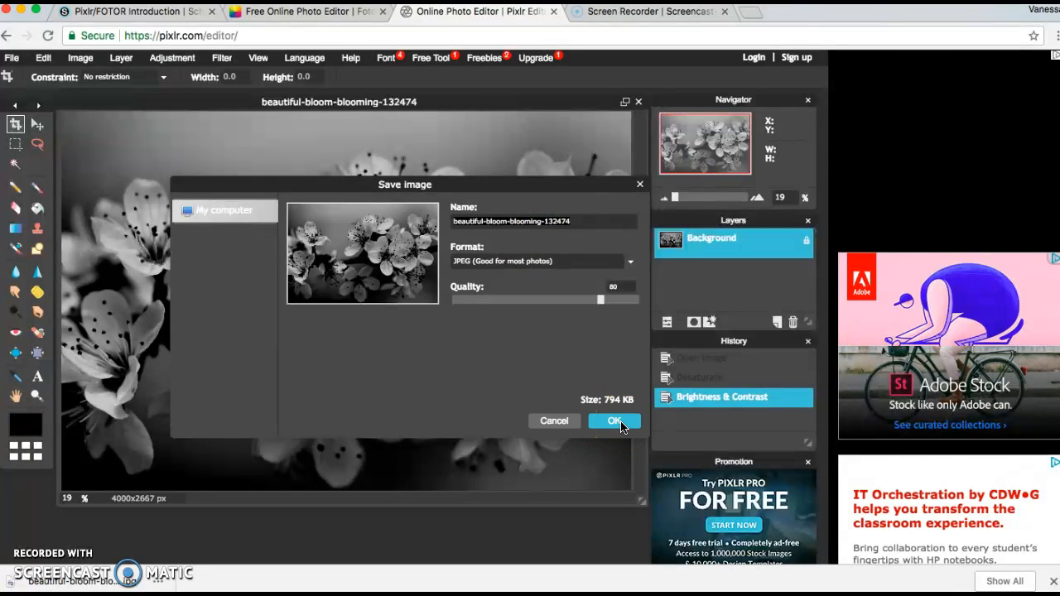
click(561, 225)
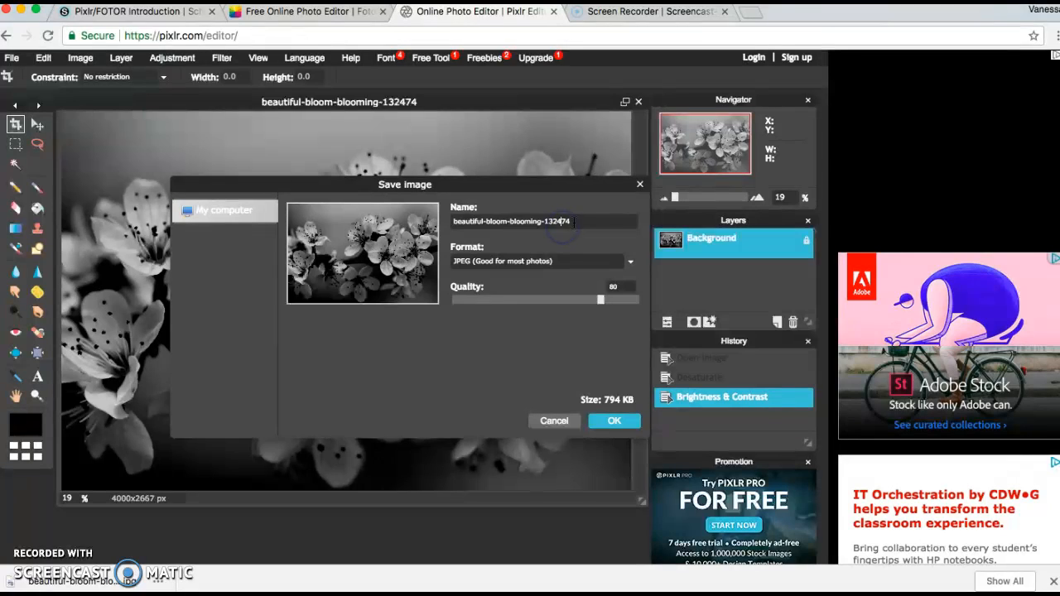
click(570, 221)
key(BackSpace)
key(BackSpace)
key(BackSpace)
key(BackSpace)
key(BackSpace)
key(BackSpace)
key(BackSpace)
key(BackSpace)
key(BackSpace)
key(BackSpace)
key(BackSpace)
key(BackSpace)
text(blooms black and white)
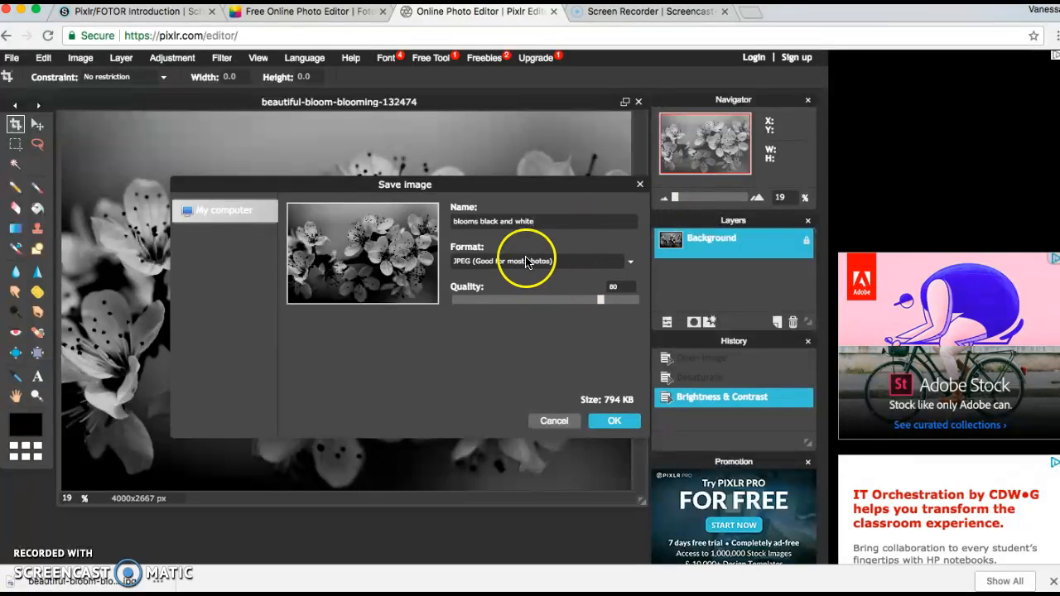
click(613, 414)
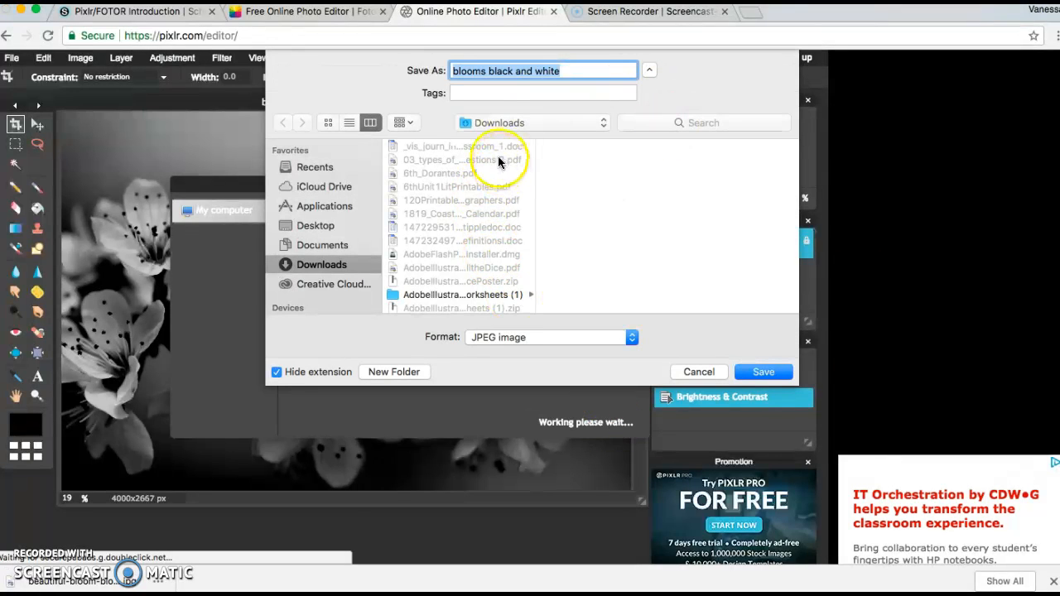
Choose the Desktop as the save location and save the file.
click(493, 124)
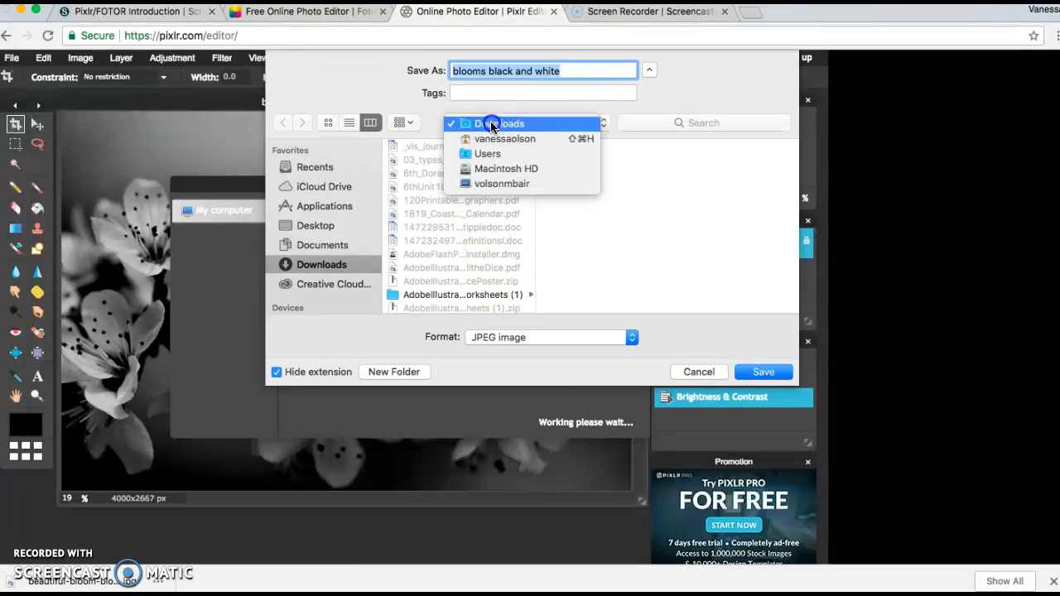
click(320, 225)
click(320, 226)
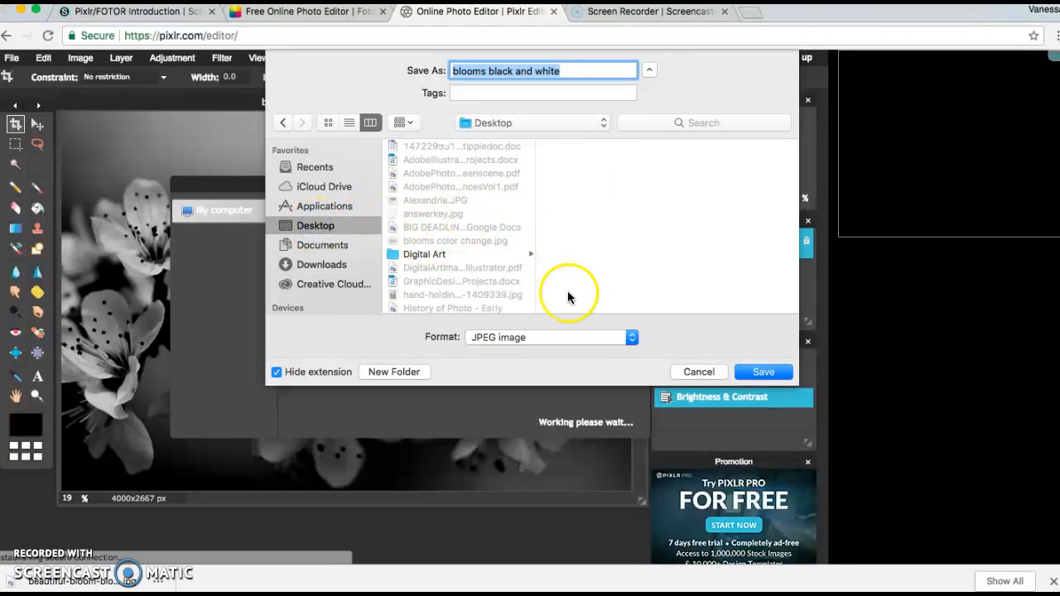
click(763, 372)
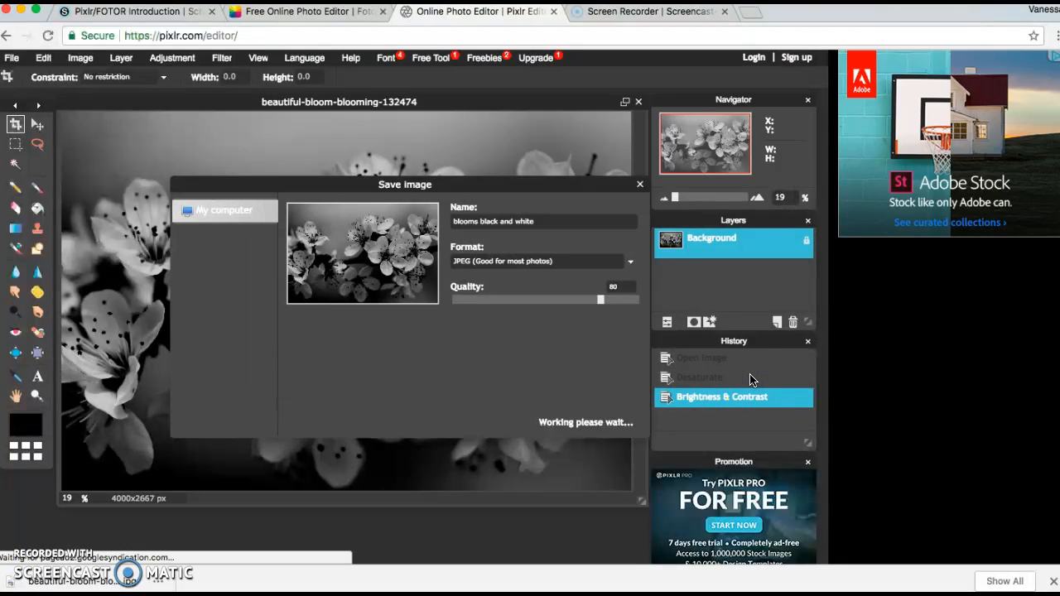